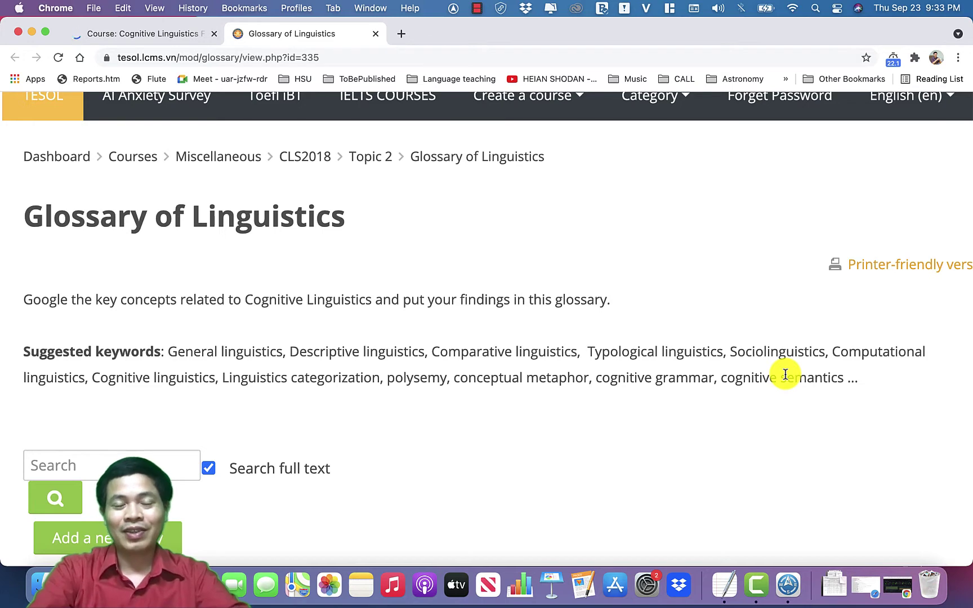
Examine the keywords, browsing options and student entries on the first page of the Glossary of Linguistics
scroll(786, 375, down, 5)
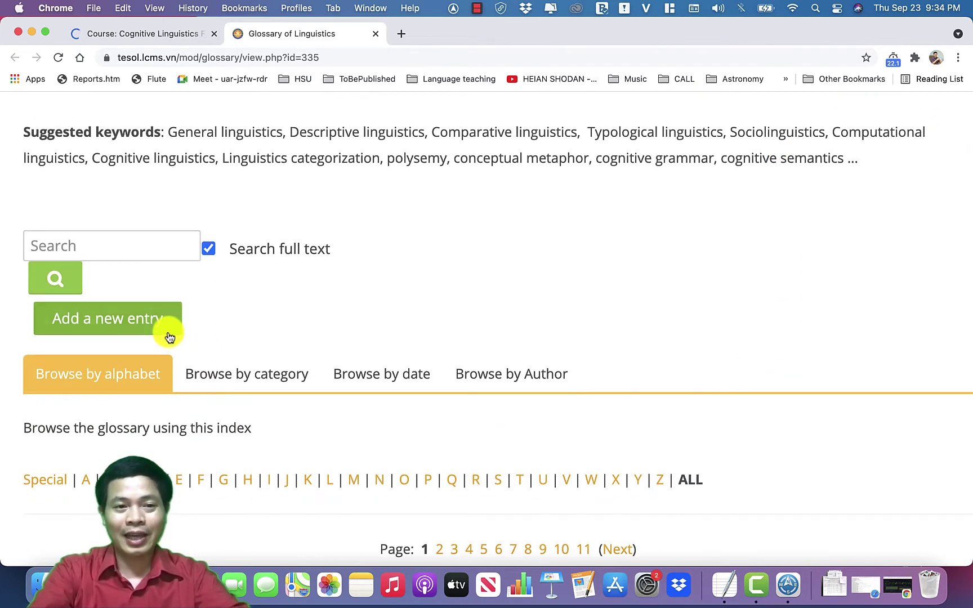
scroll(324, 349, down, 5)
scroll(324, 349, down, 5)
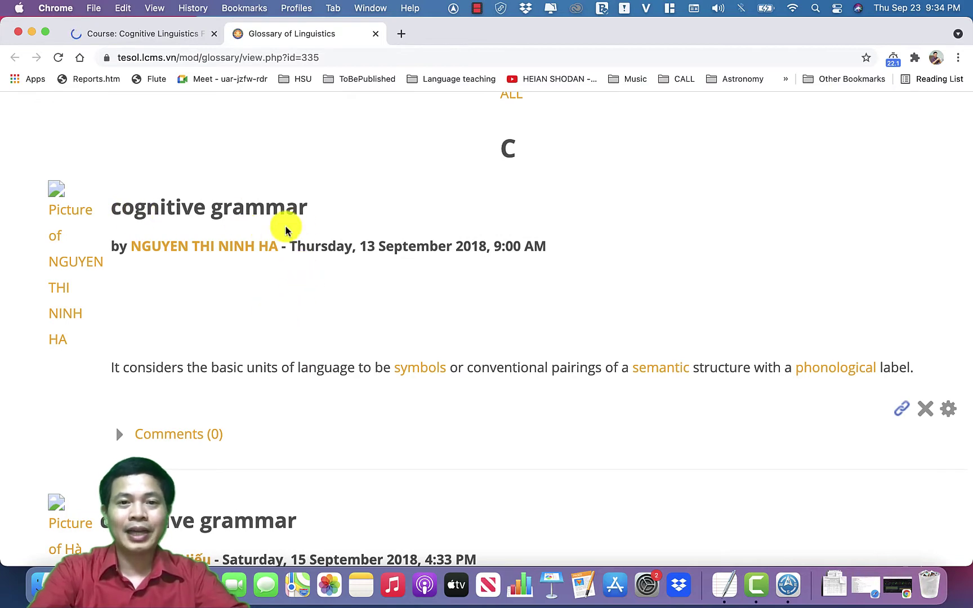
scroll(241, 301, down, 1)
scroll(241, 300, down, 10)
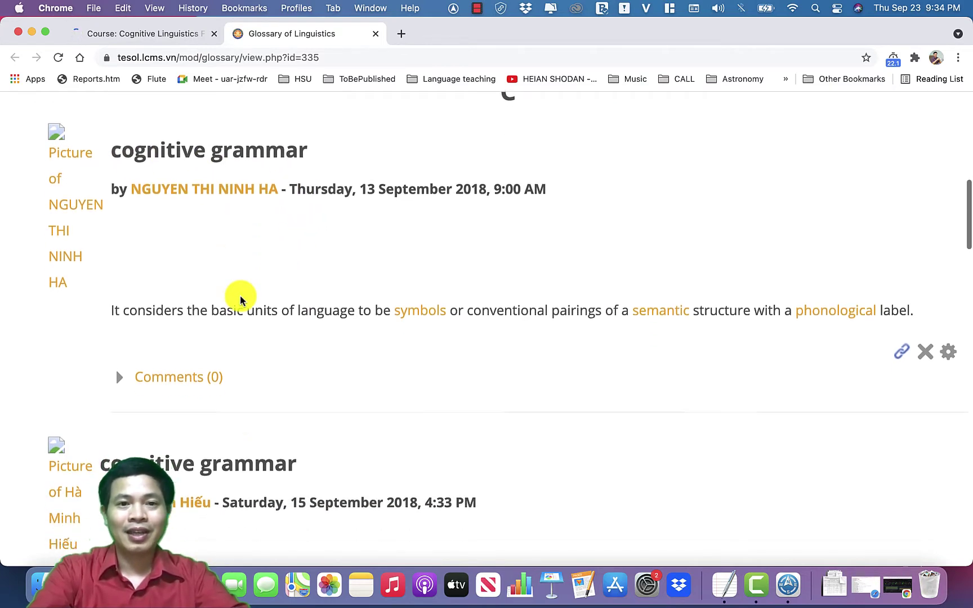
scroll(241, 300, down, 15)
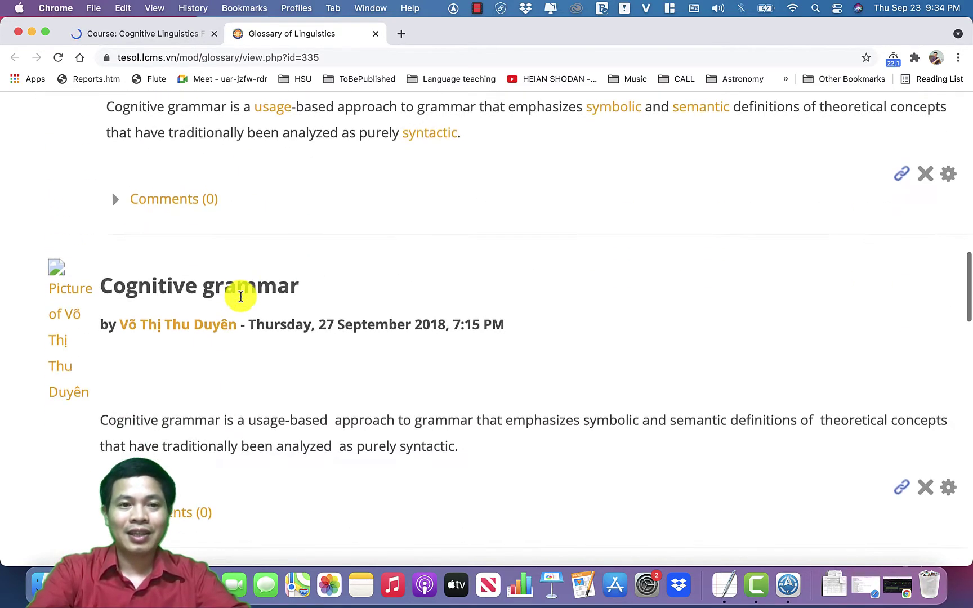
scroll(241, 300, down, 15)
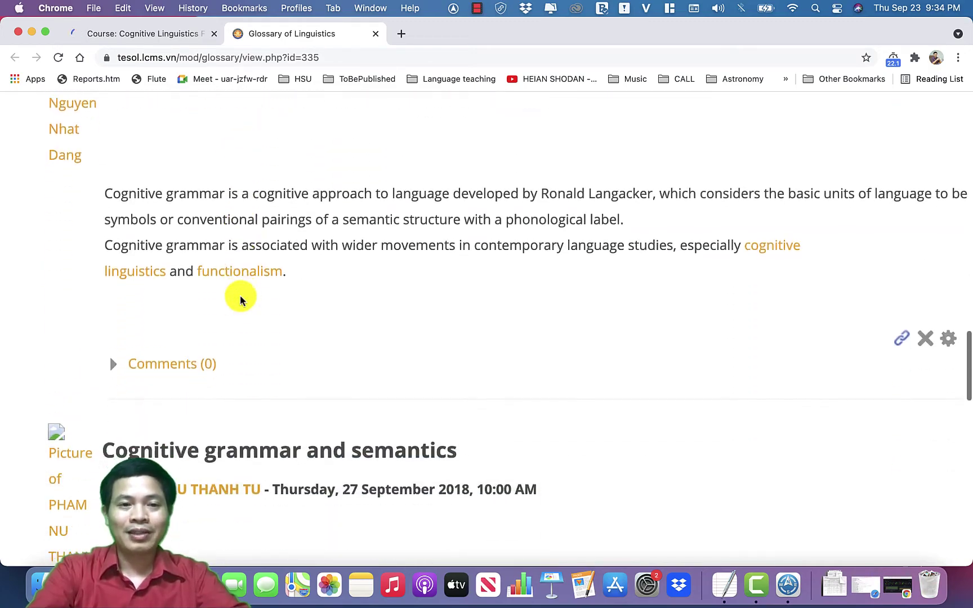
scroll(241, 300, down, 8)
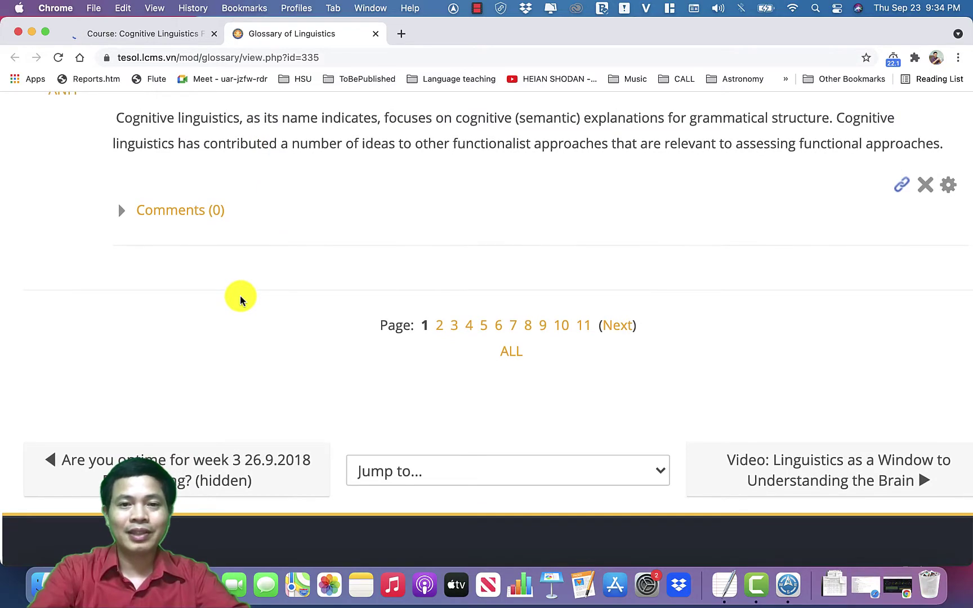
Open page 8 of the Glossary of Linguistics and look through its entries
click(528, 322)
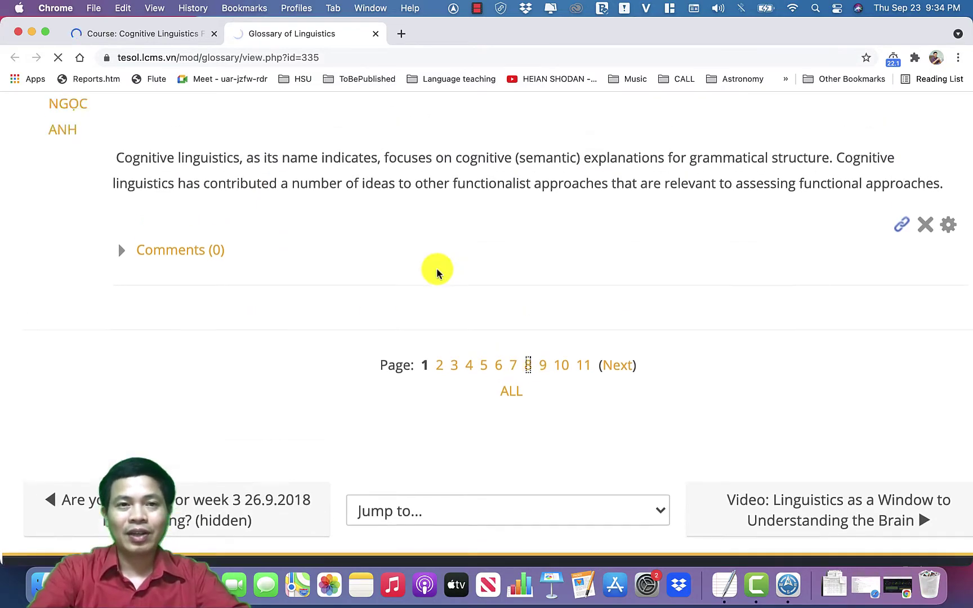
scroll(437, 271, down, 12)
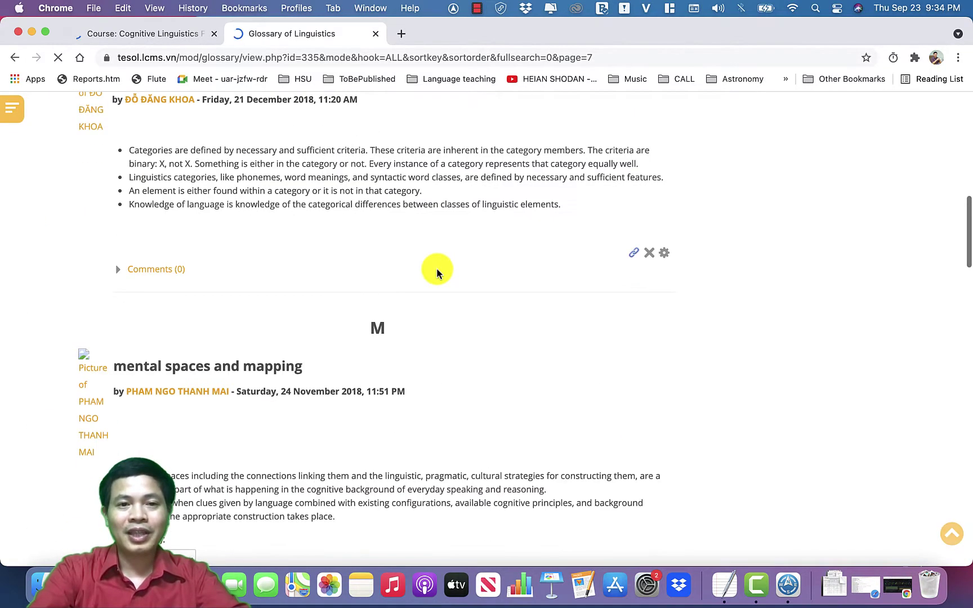
scroll(436, 270, up, 4)
scroll(438, 273, up, 3)
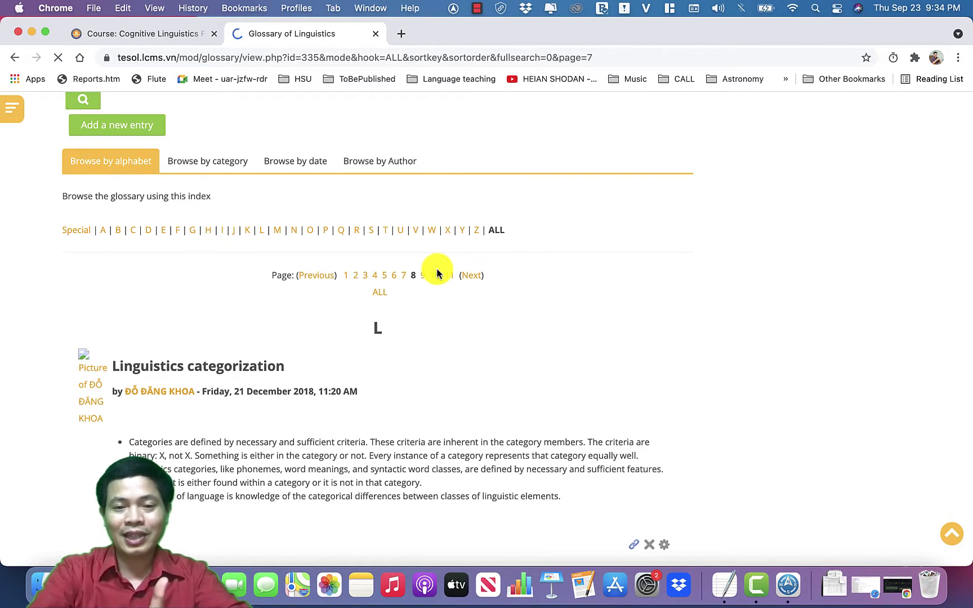
scroll(437, 275, down, 15)
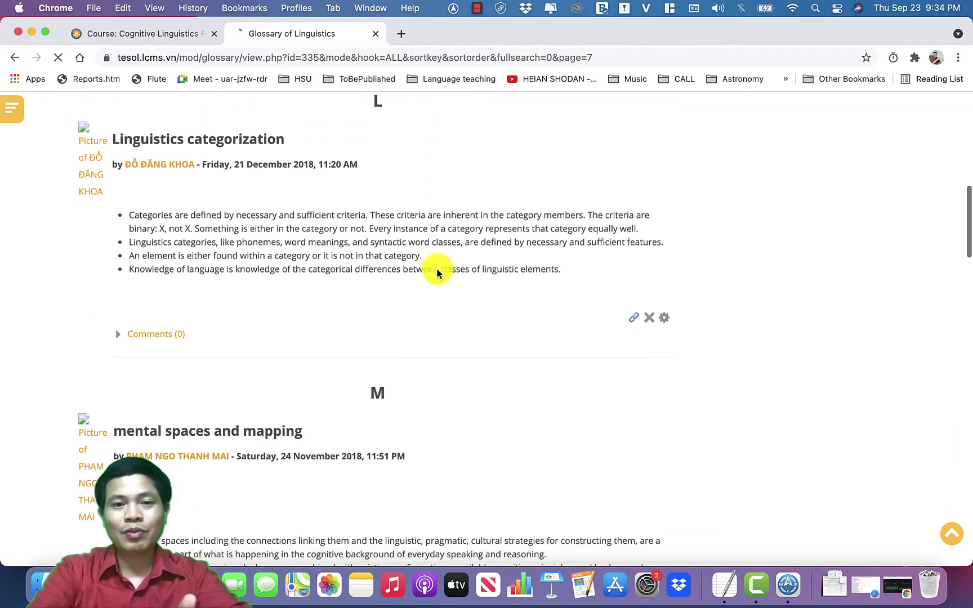
scroll(437, 273, down, 15)
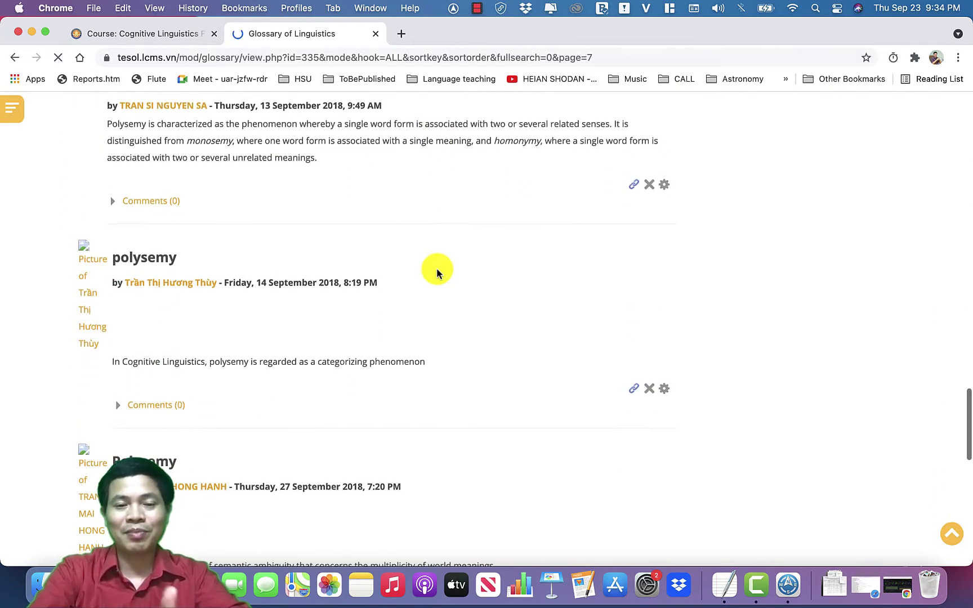
scroll(437, 268, up, 10)
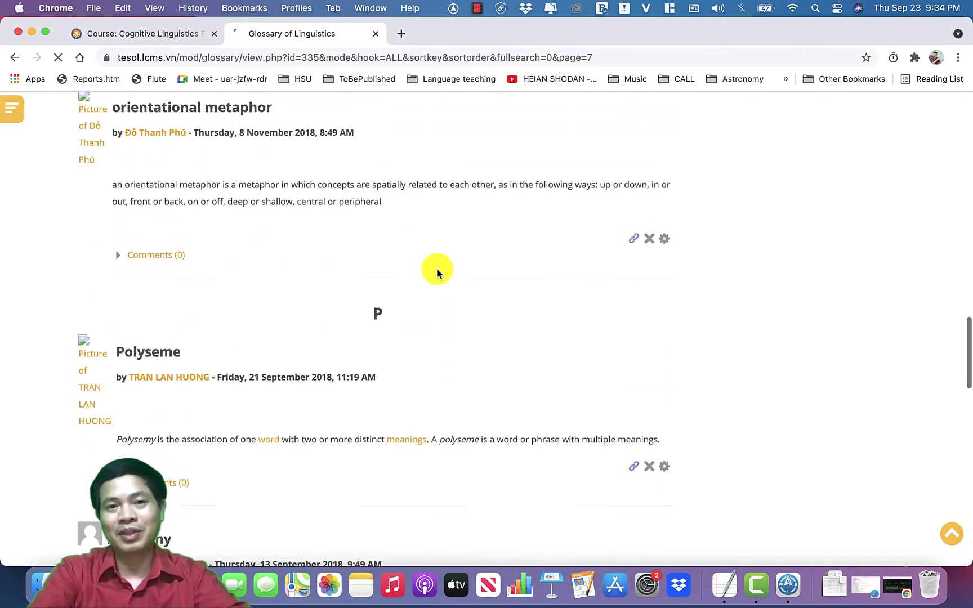
scroll(437, 269, up, 15)
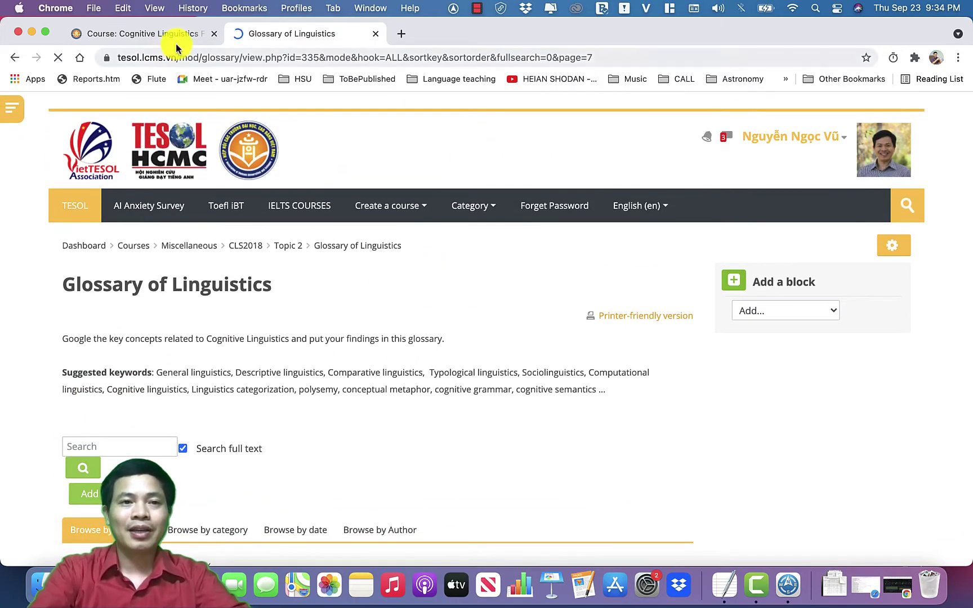
Return to the Cognitive Linguistics course page and add a Random glossary entry block
click(167, 33)
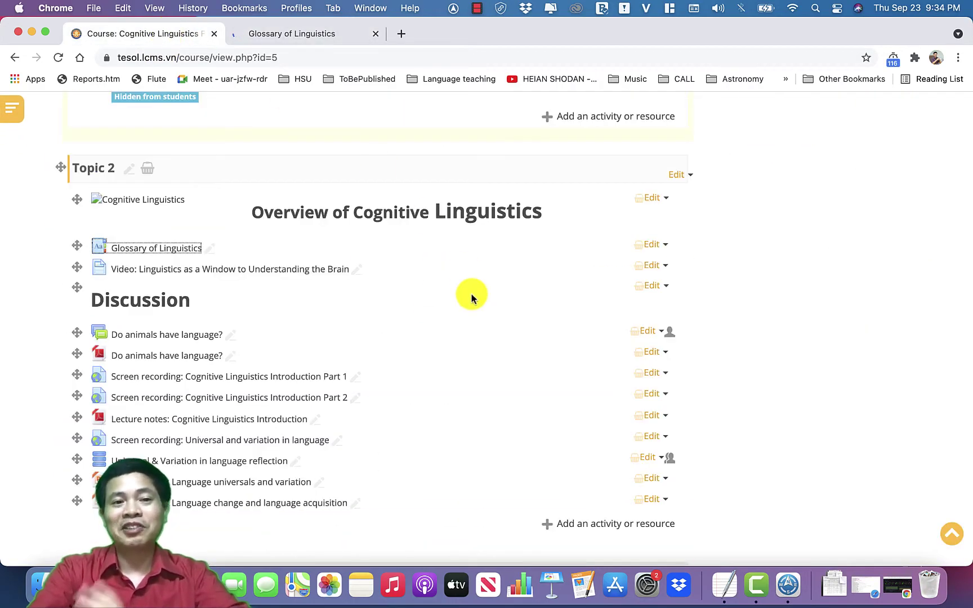
scroll(472, 296, up, 15)
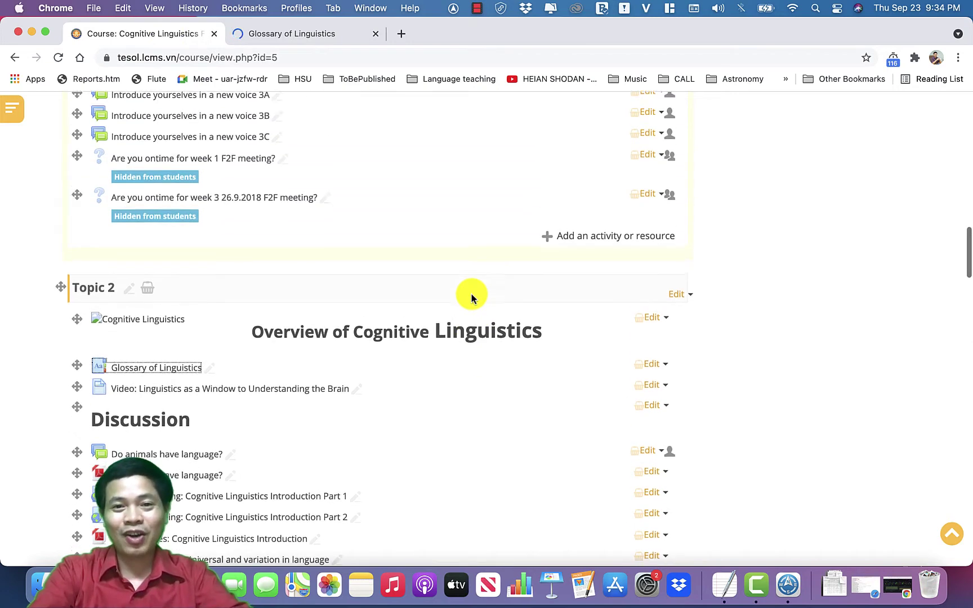
scroll(646, 268, down, 5)
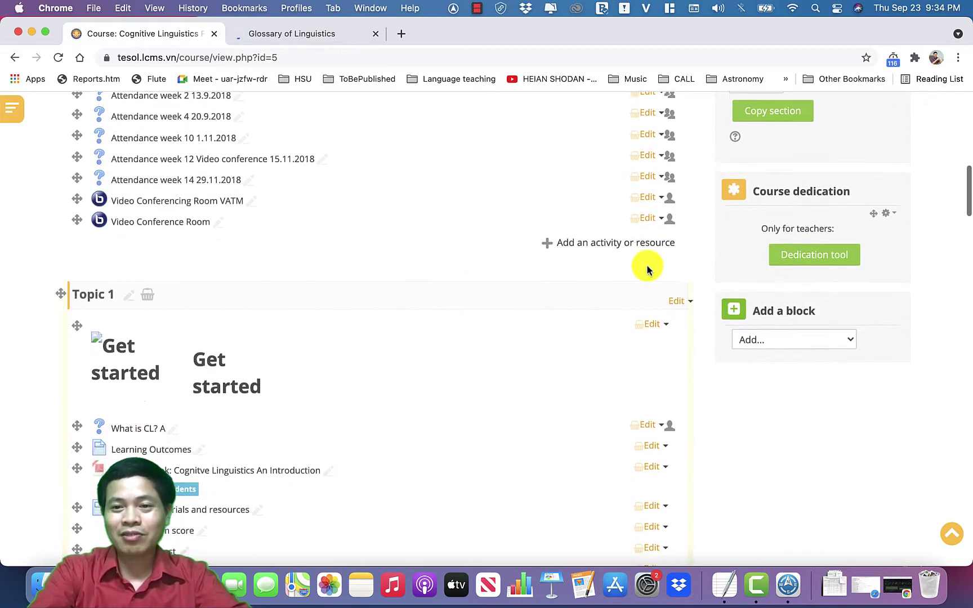
click(773, 310)
scroll(791, 406, down, 5)
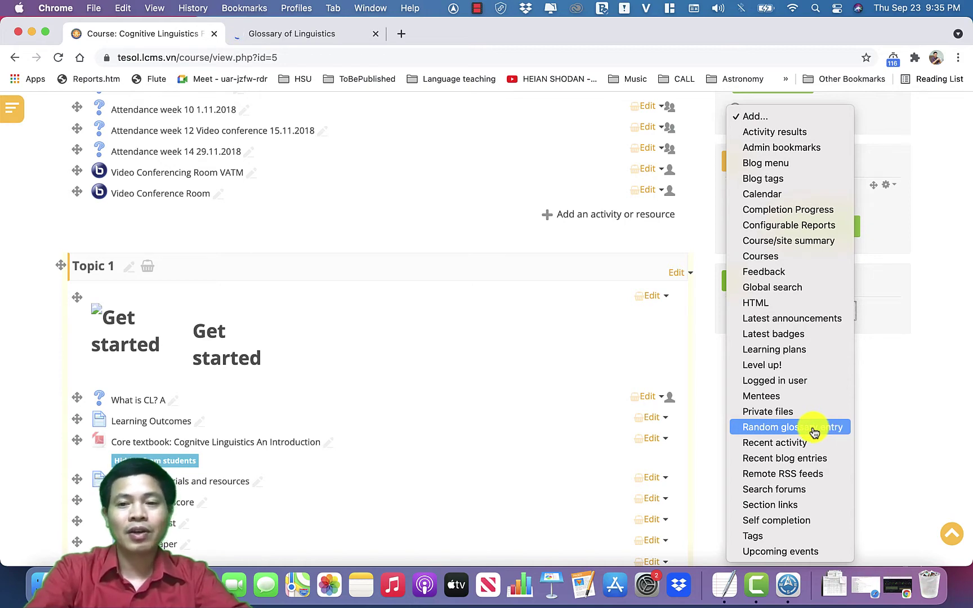
click(814, 428)
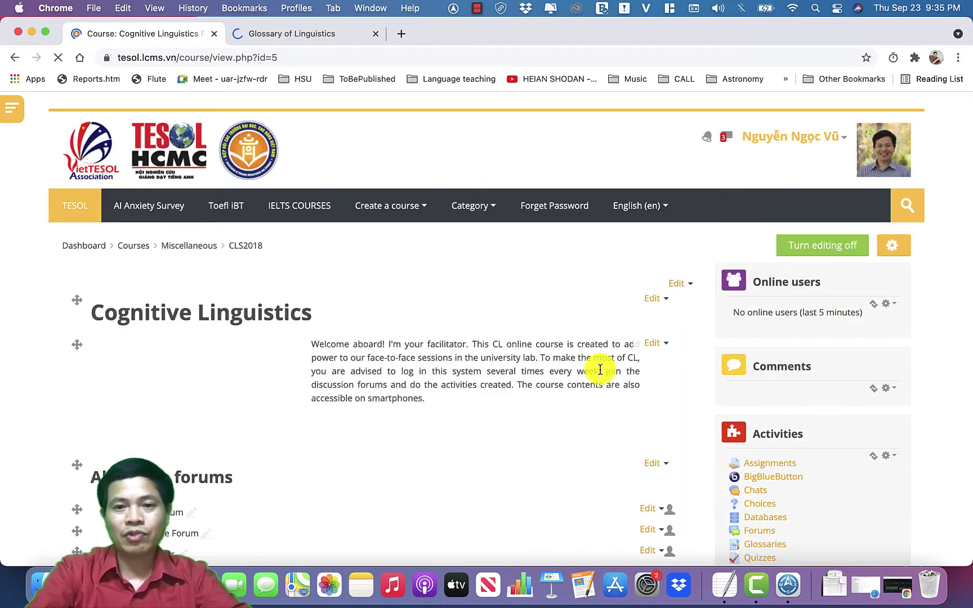
Open the configuration of the new Random glossary entry block and take its entries from Glossary of Linguistics
scroll(600, 370, down, 10)
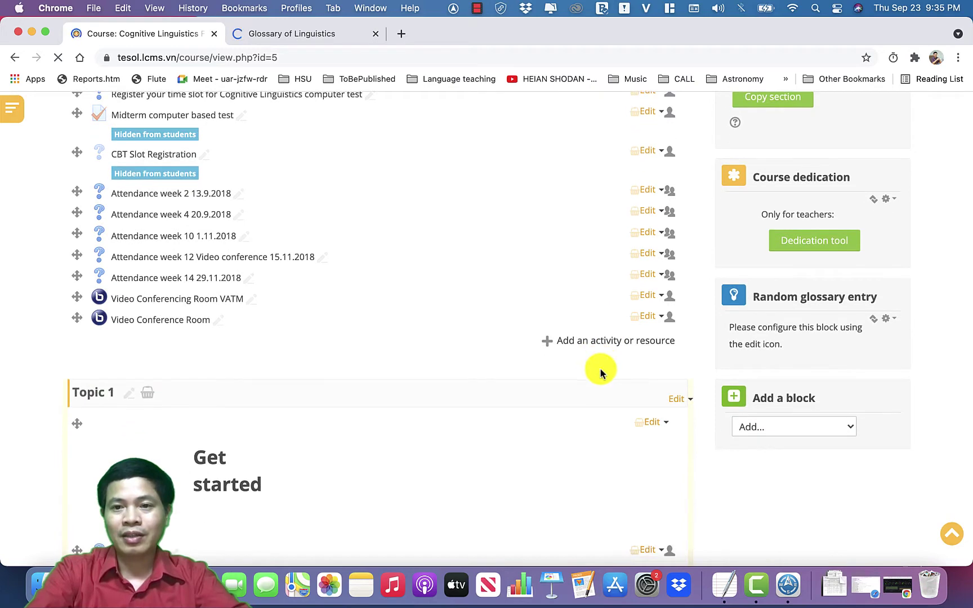
click(888, 320)
click(816, 338)
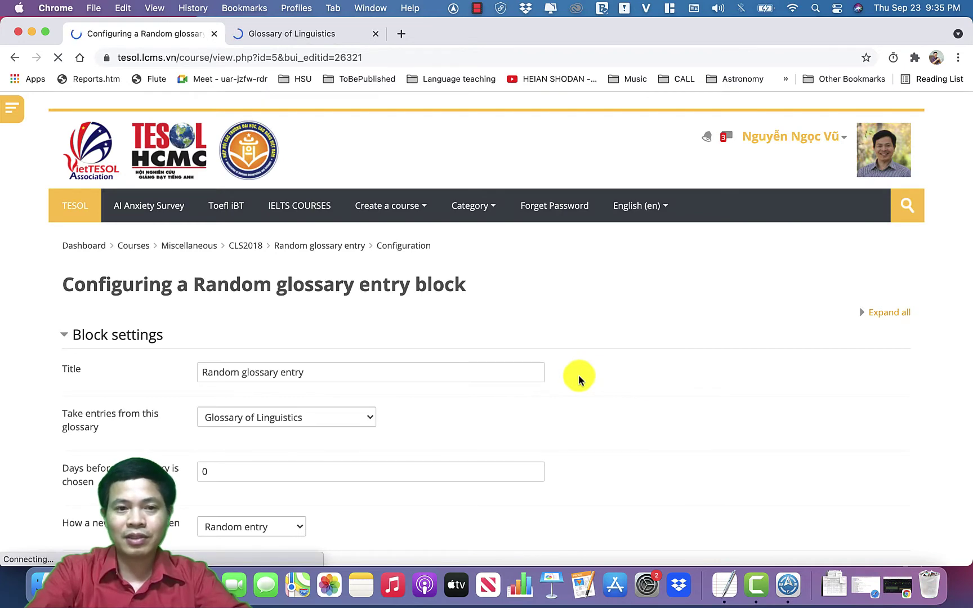
scroll(579, 375, down, 3)
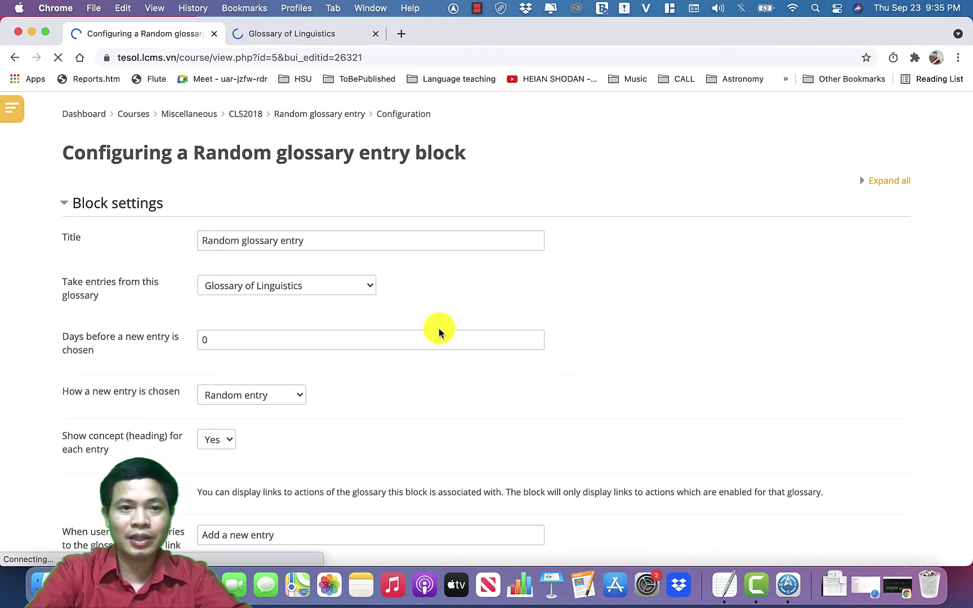
click(316, 292)
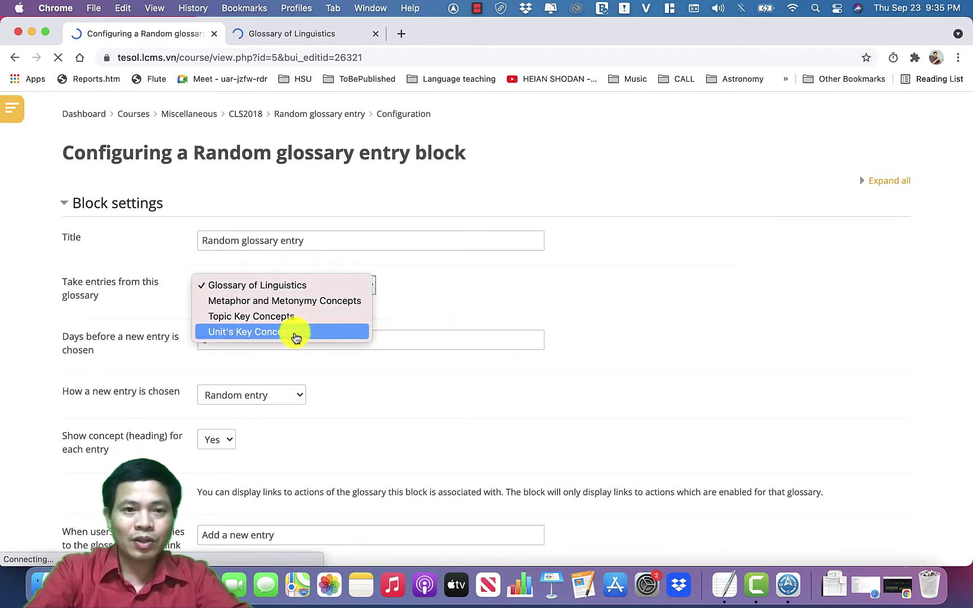
click(294, 286)
Set how a new entry is chosen to Random entry
scroll(338, 326, down, 1)
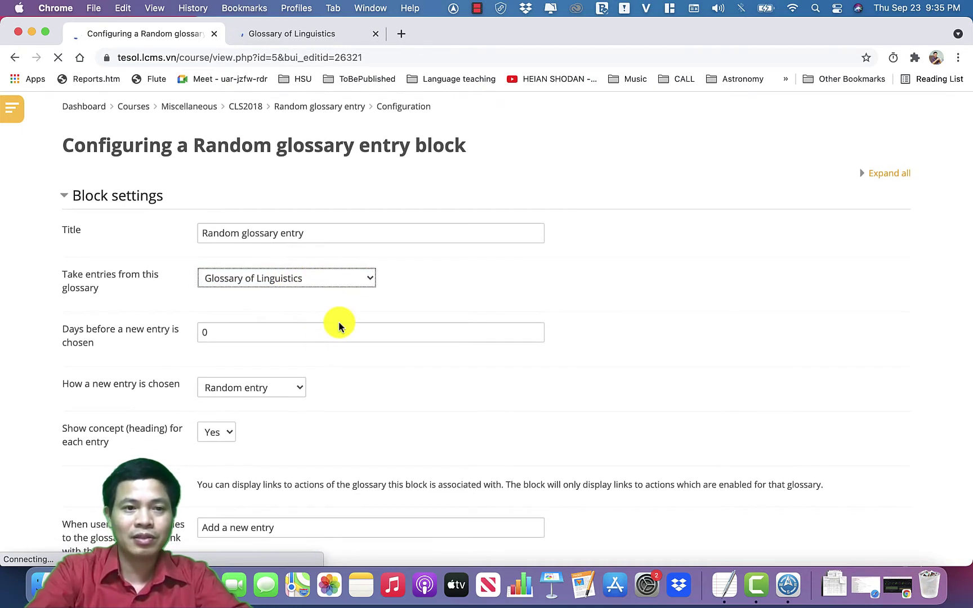
scroll(338, 324, down, 1)
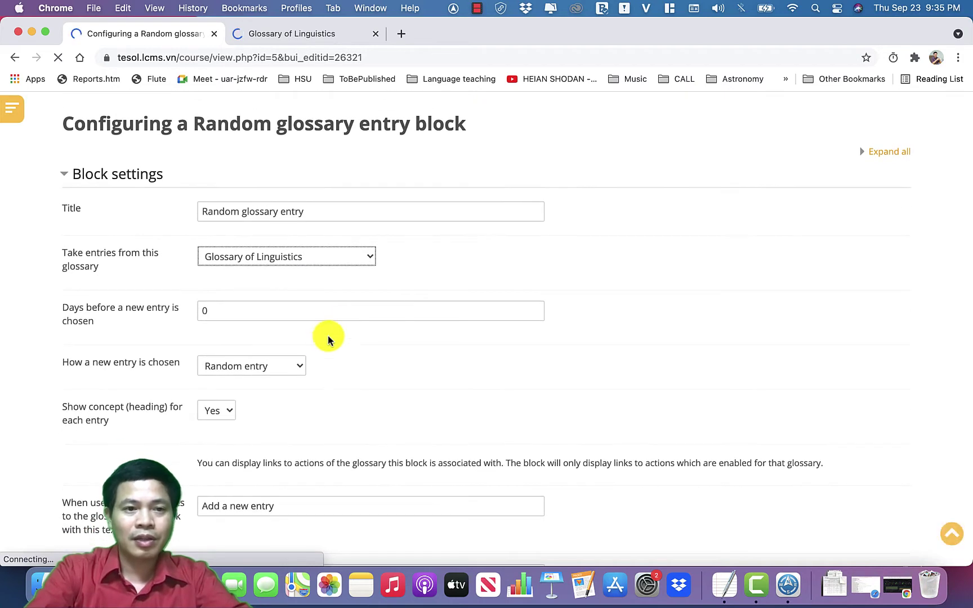
click(270, 369)
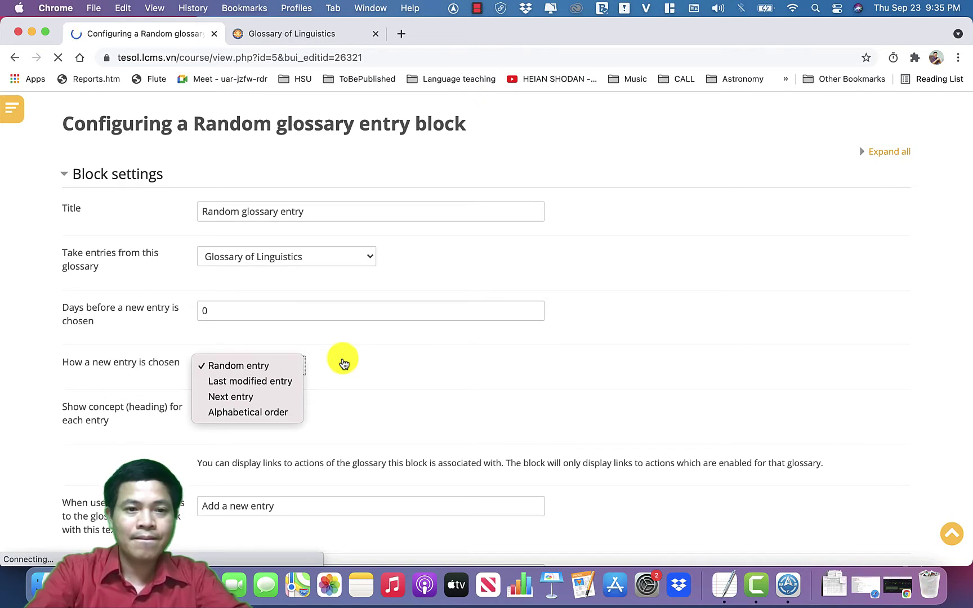
click(276, 368)
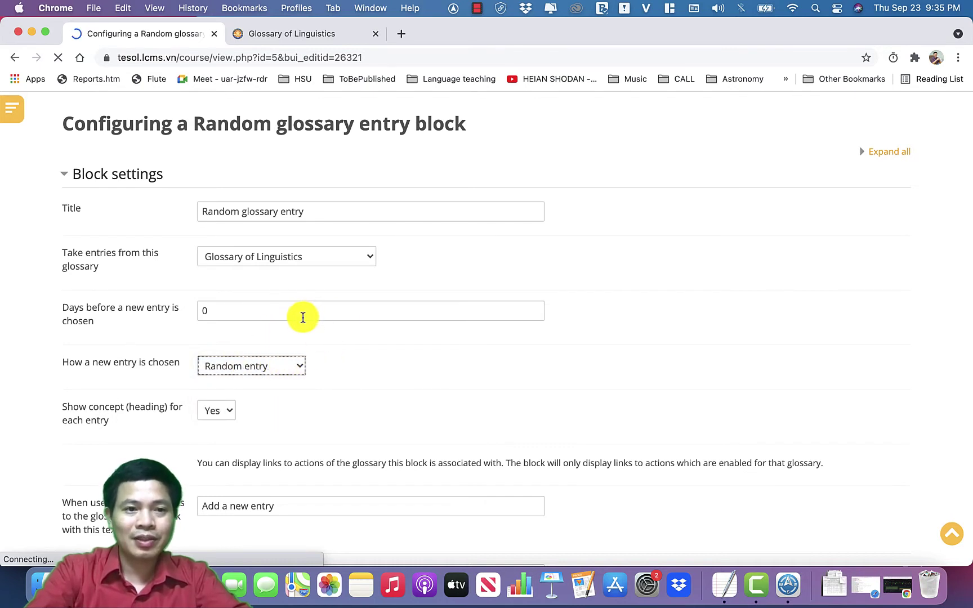
Expand the settings for where the block appears, keep 0 days before a new entry is chosen, and save the block configuration
scroll(338, 314, down, 5)
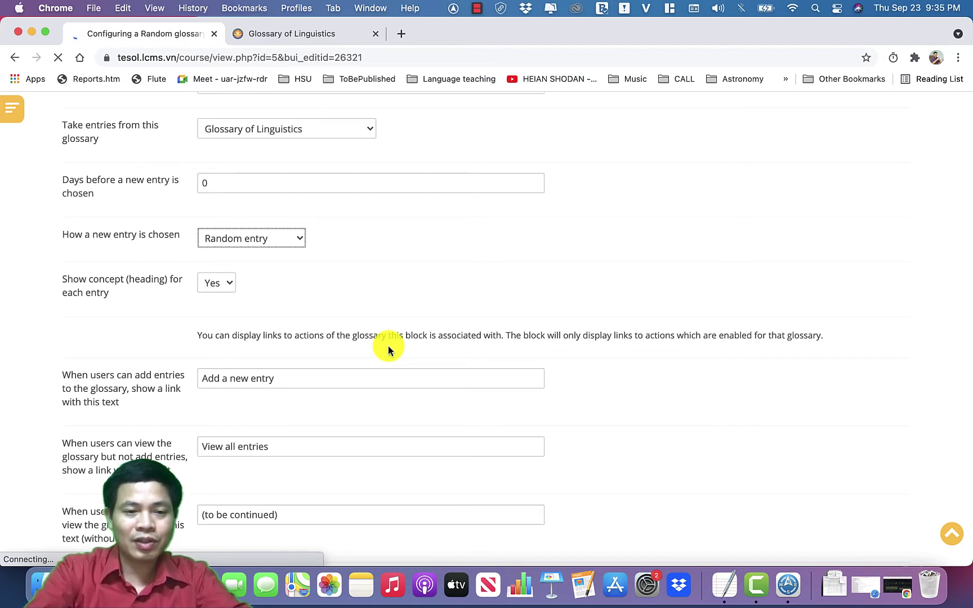
scroll(388, 350, down, 8)
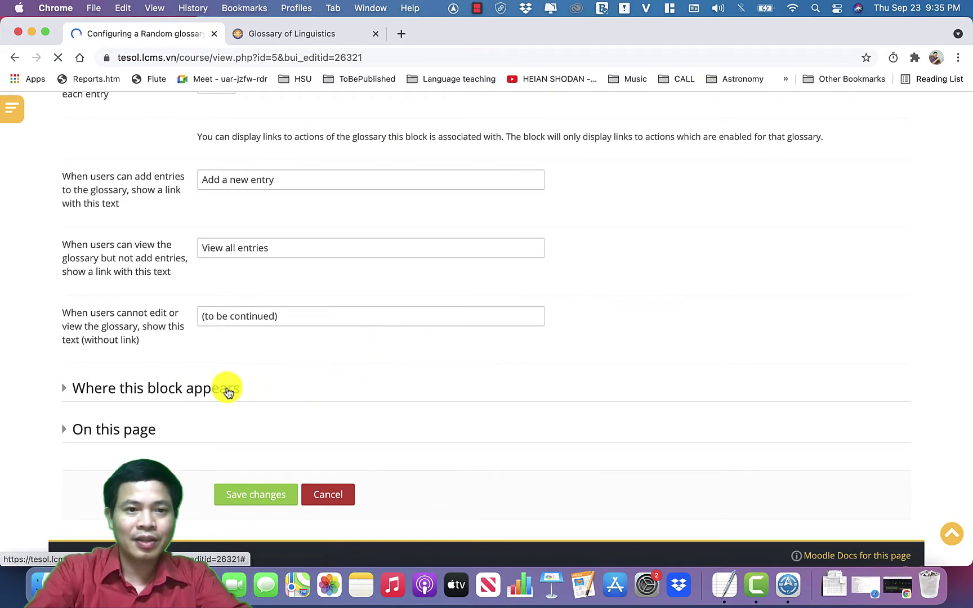
click(219, 391)
scroll(322, 371, down, 5)
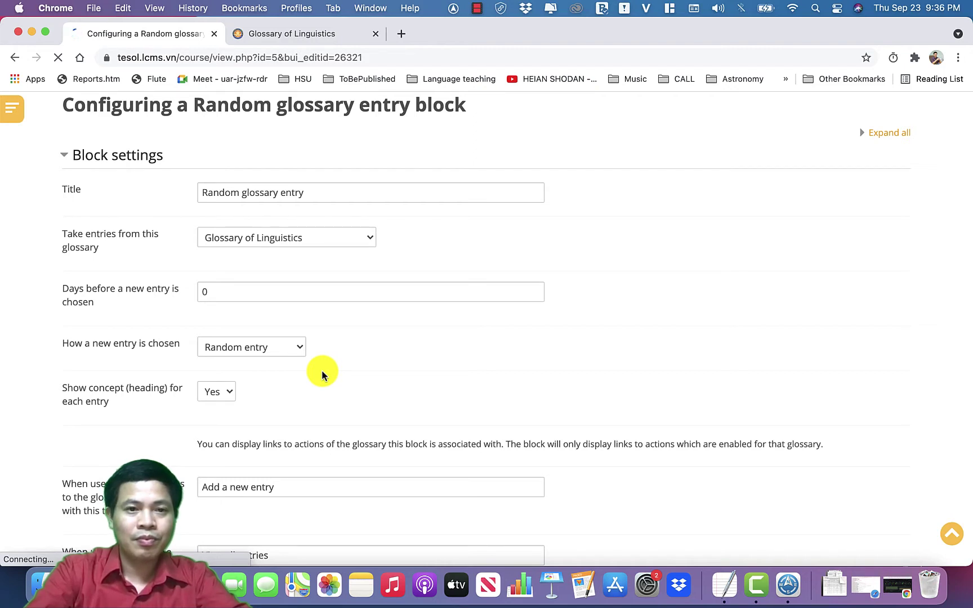
click(235, 289)
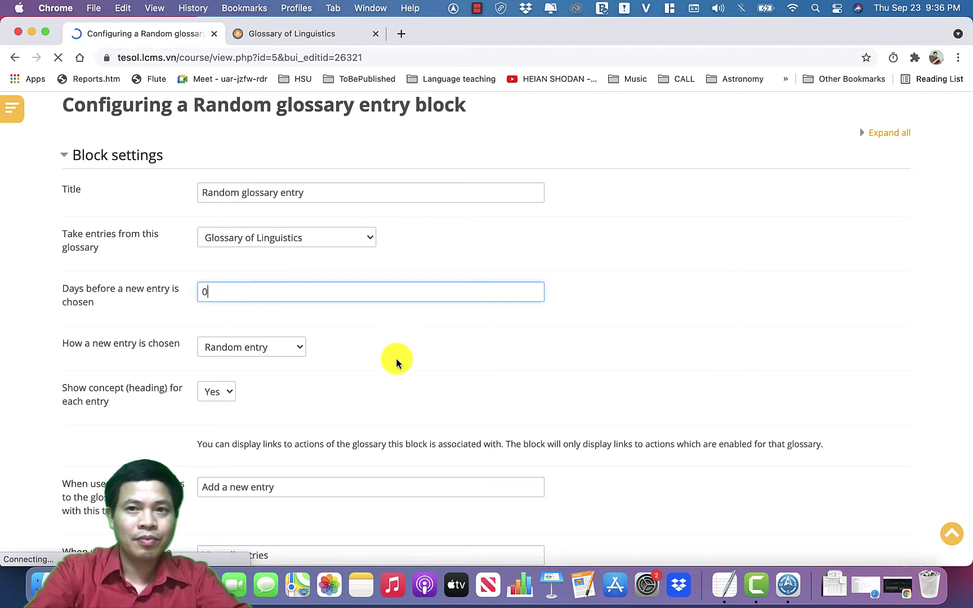
scroll(396, 360, down, 10)
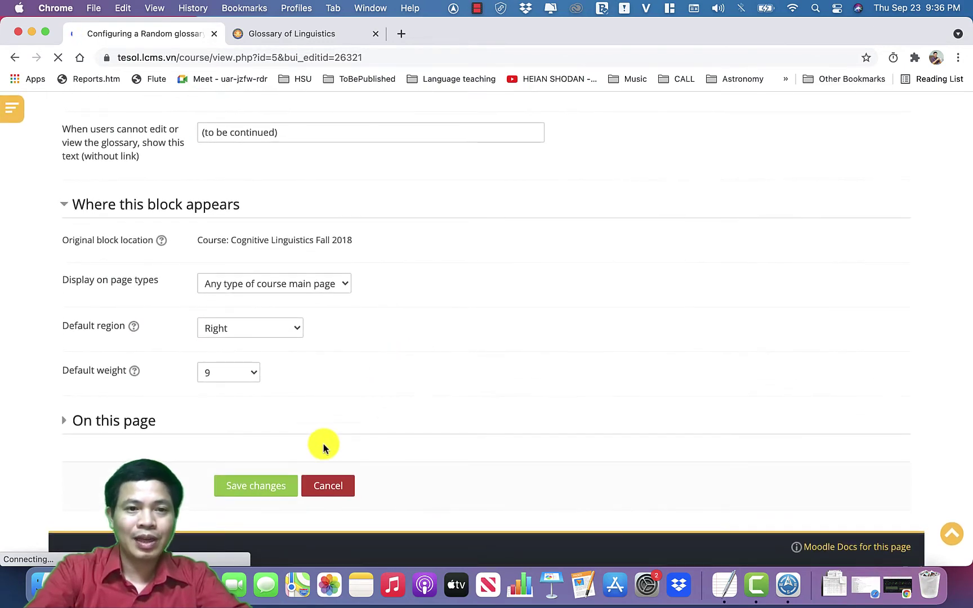
click(273, 476)
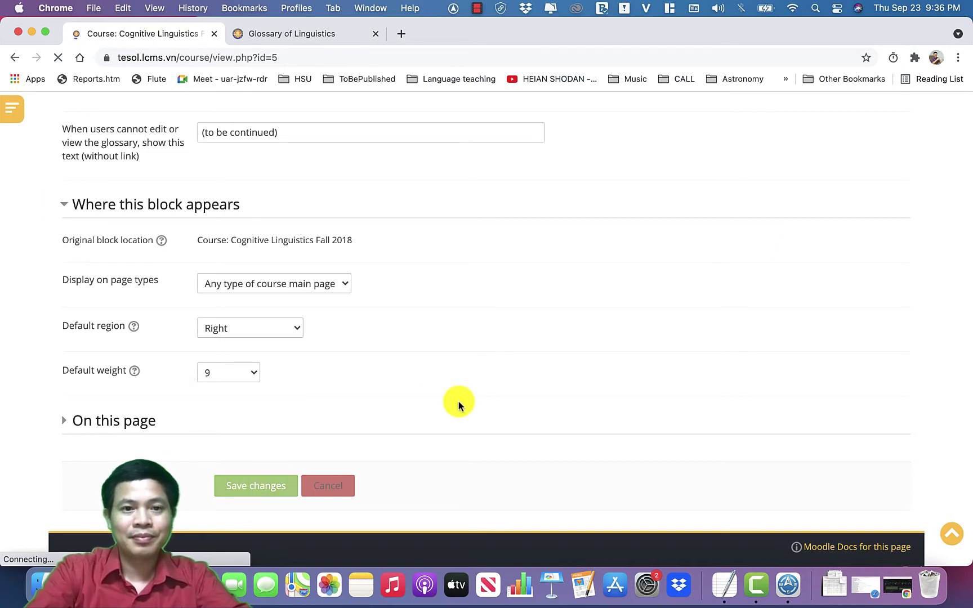
Check the Random glossary entry block on the course page and reload the page to show another entry
scroll(459, 405, down, 15)
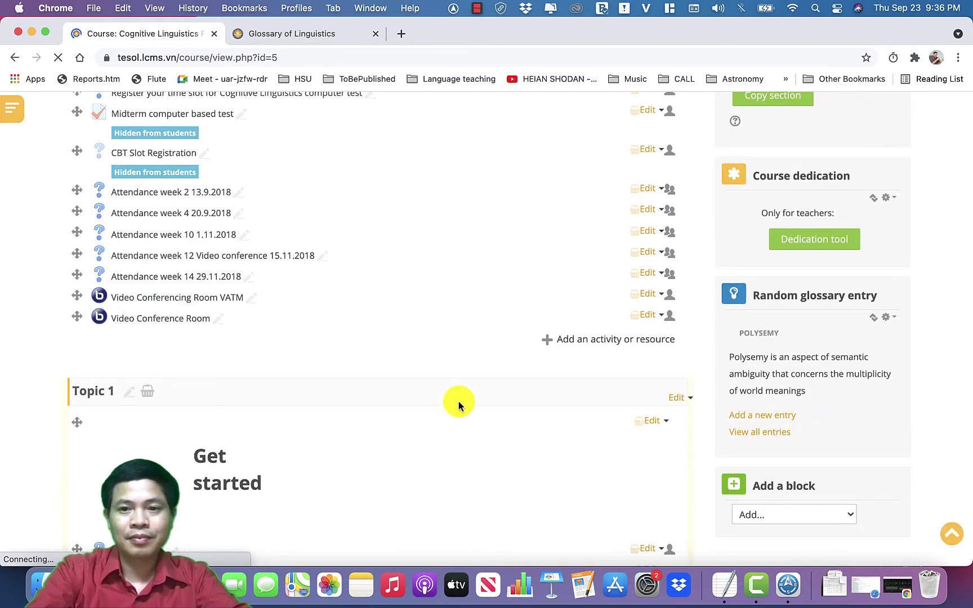
scroll(458, 400, down, 3)
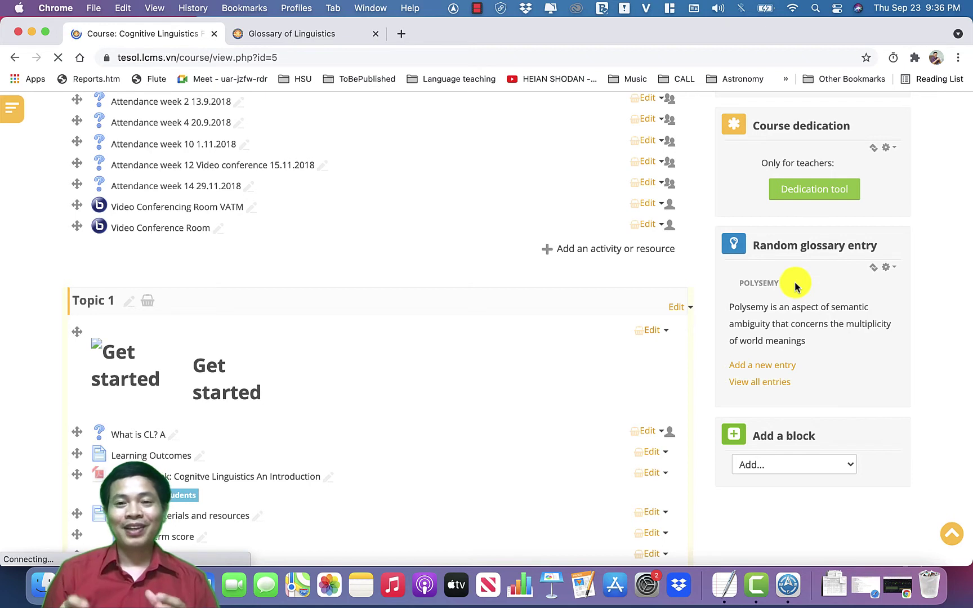
click(228, 59)
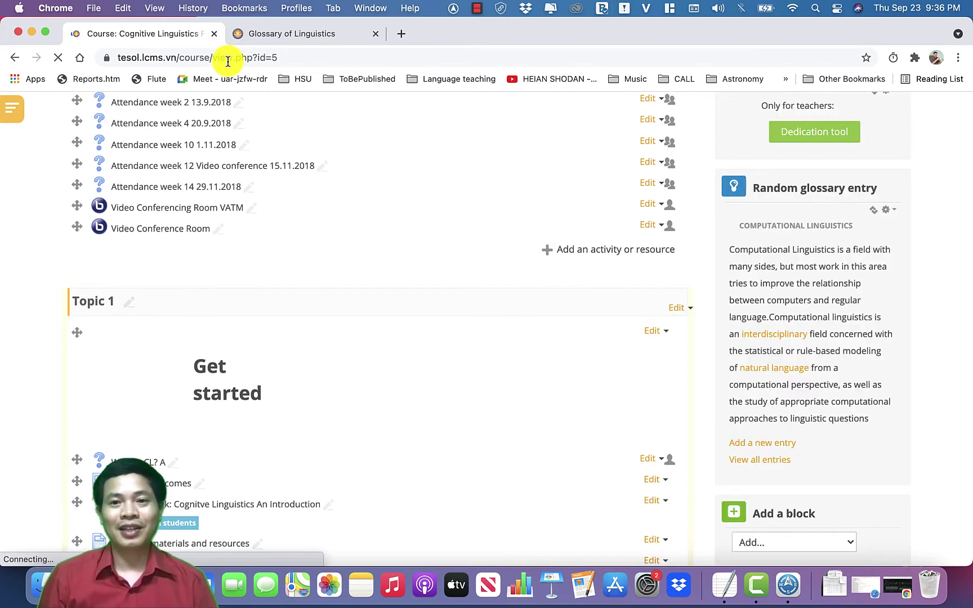
Reload the course page to draw another entry in the Random glossary entry block and highlight that entry's title
scroll(805, 315, down, 1)
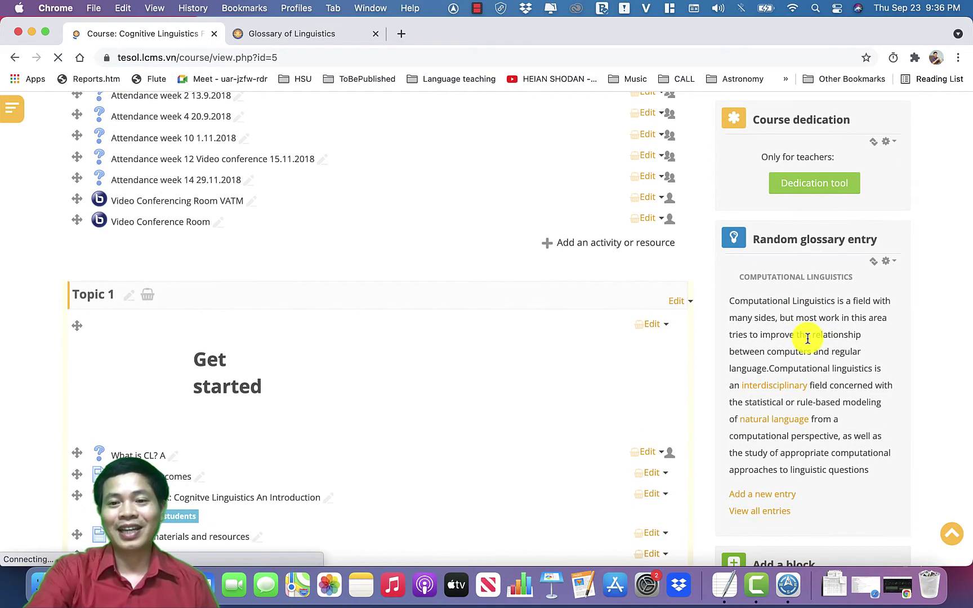
click(290, 58)
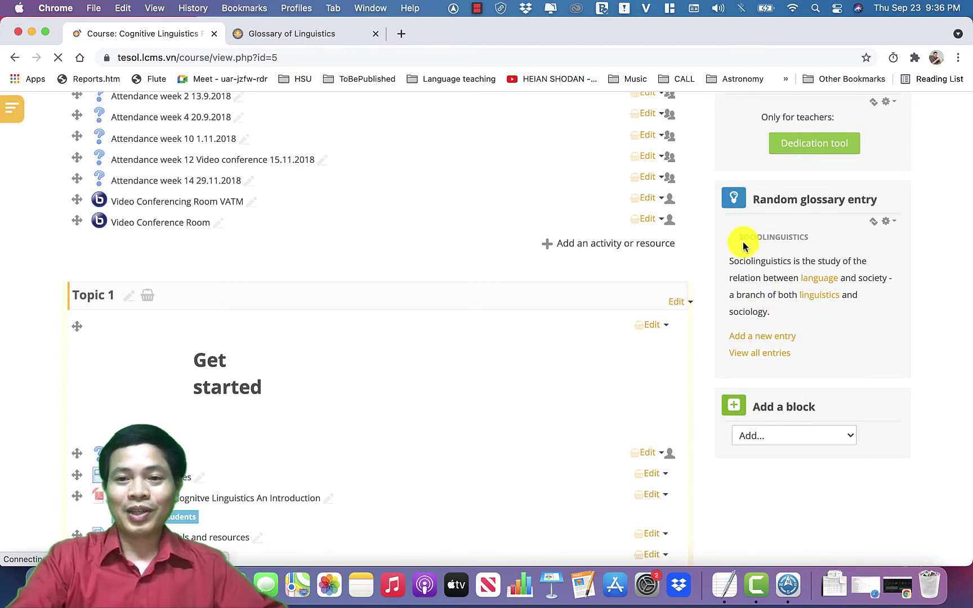
drag(738, 239, 811, 238)
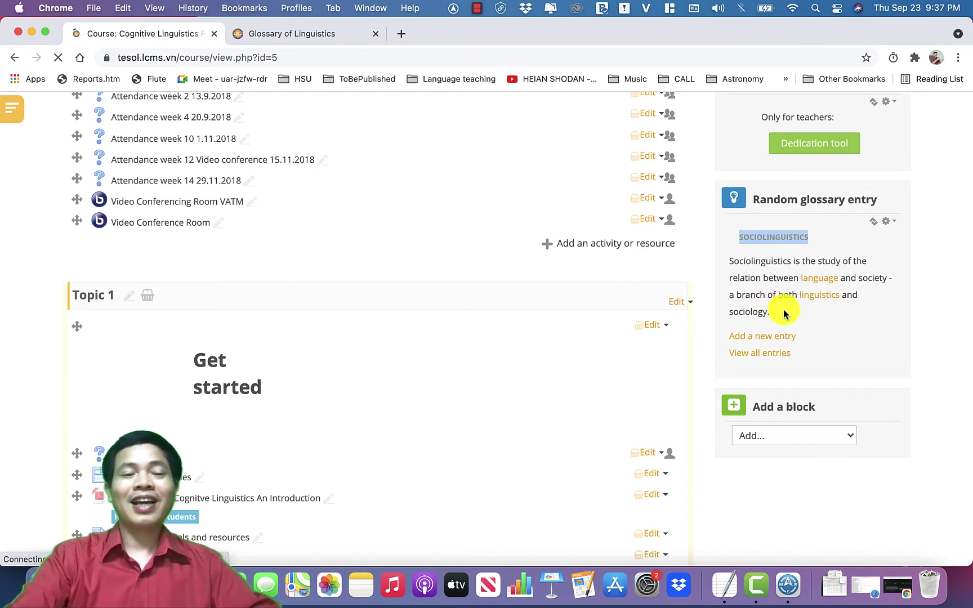
Reload the course page again and read the full text of the entry in the Random glossary entry block
click(312, 59)
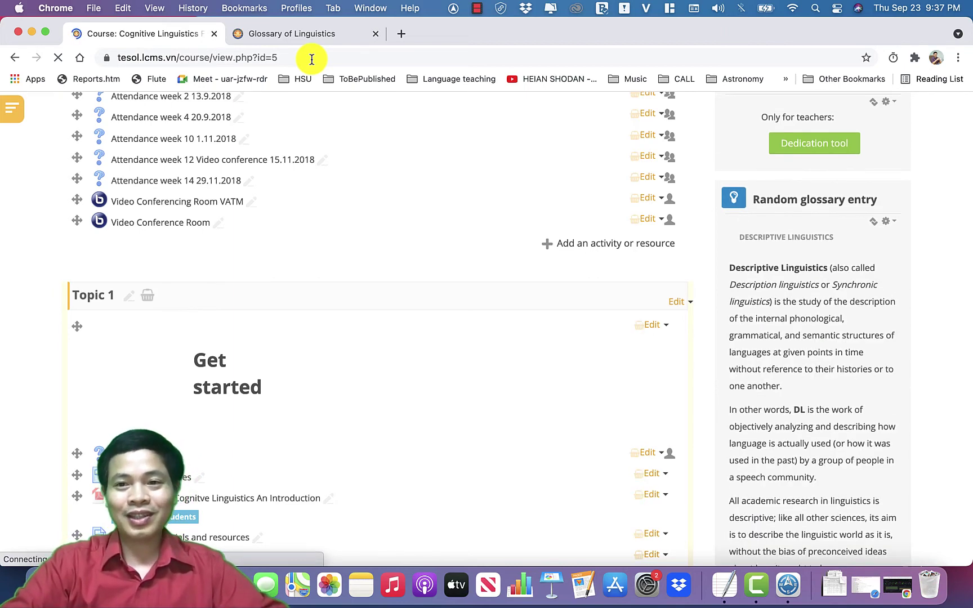
scroll(679, 250, down, 3)
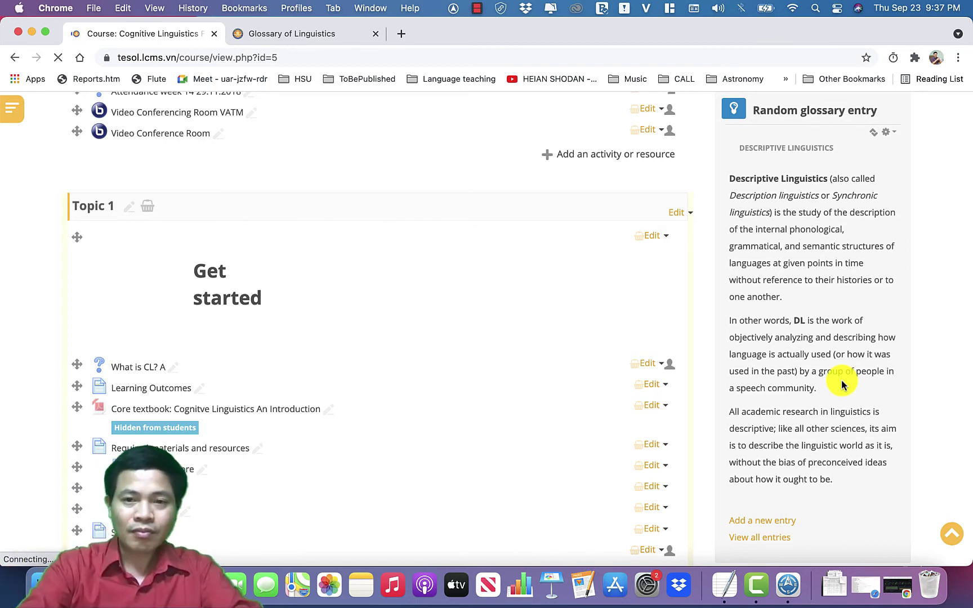
scroll(842, 384, up, 5)
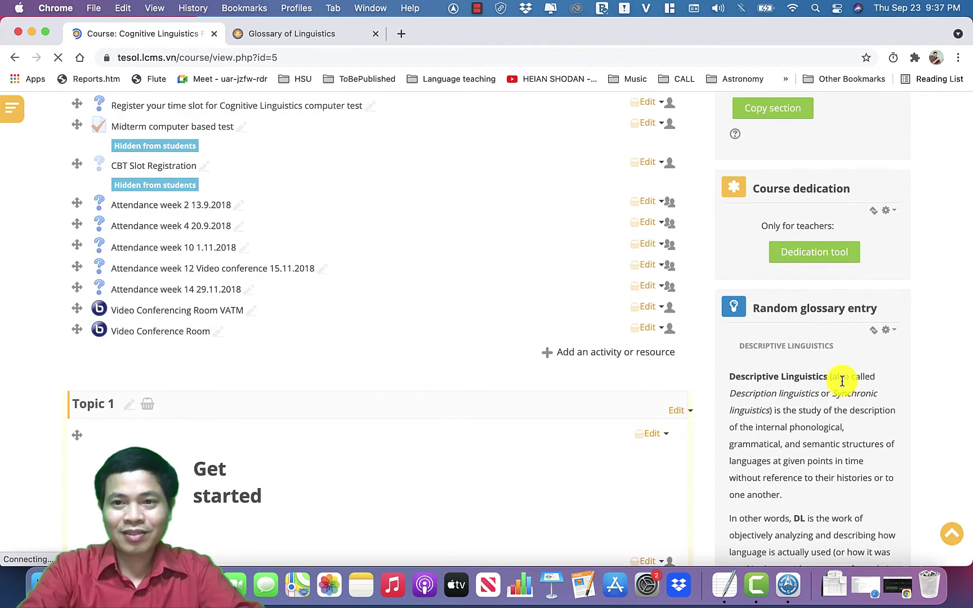
scroll(842, 385, down, 5)
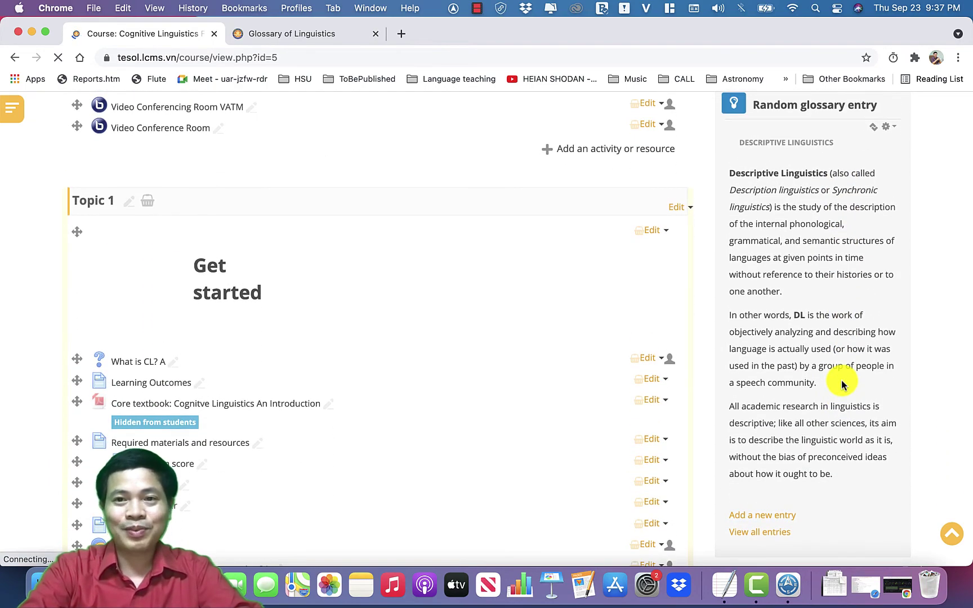
Return to the start of the course page, reload it once more, and check the Random glossary entry block for a different entry
scroll(517, 296, up, 13)
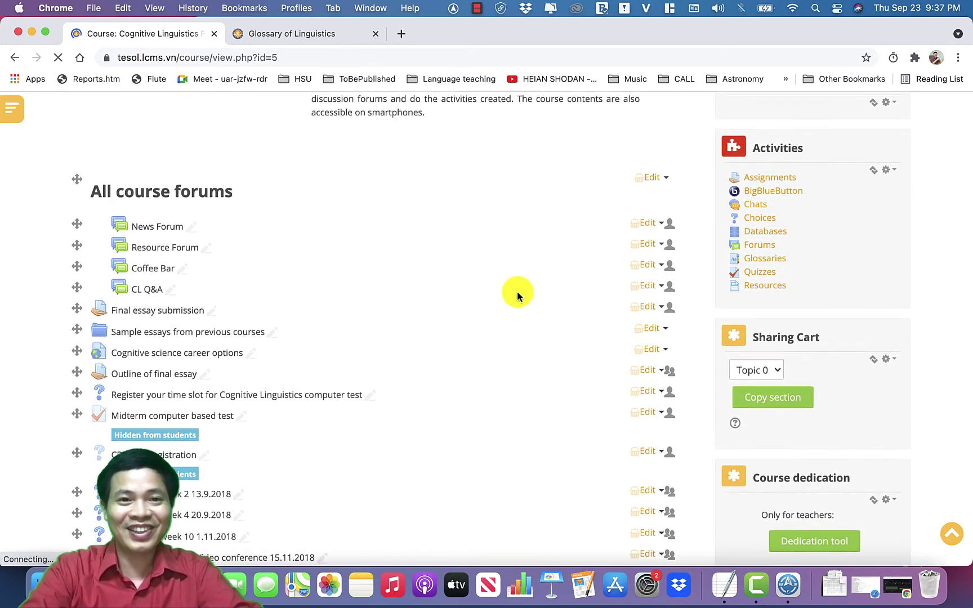
scroll(518, 296, up, 7)
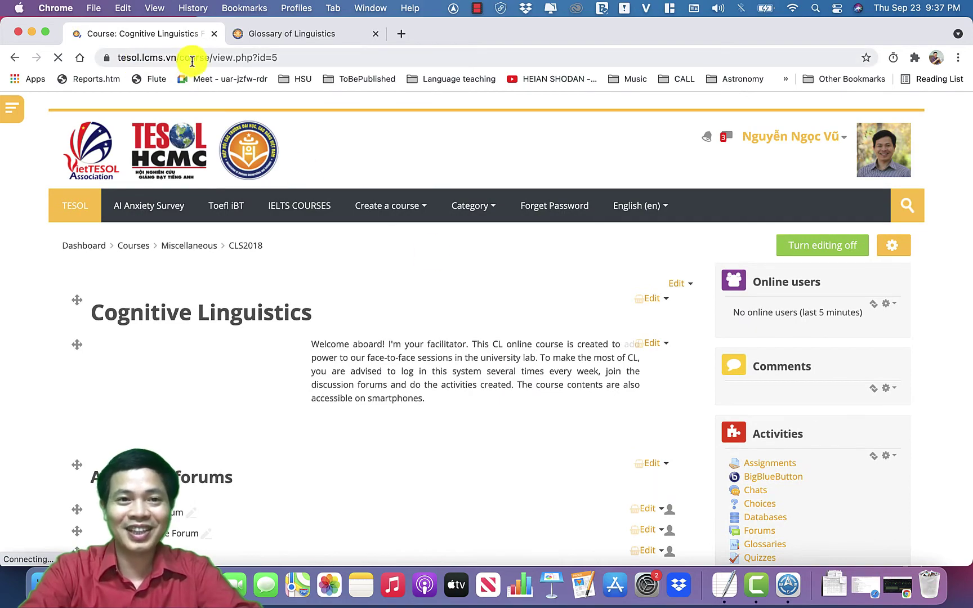
click(389, 205)
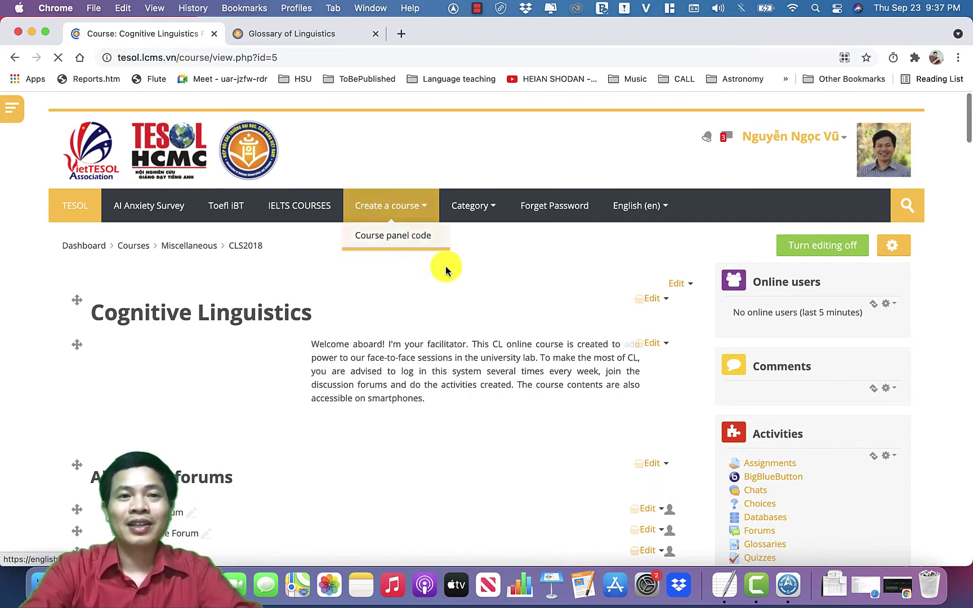
scroll(512, 385, down, 14)
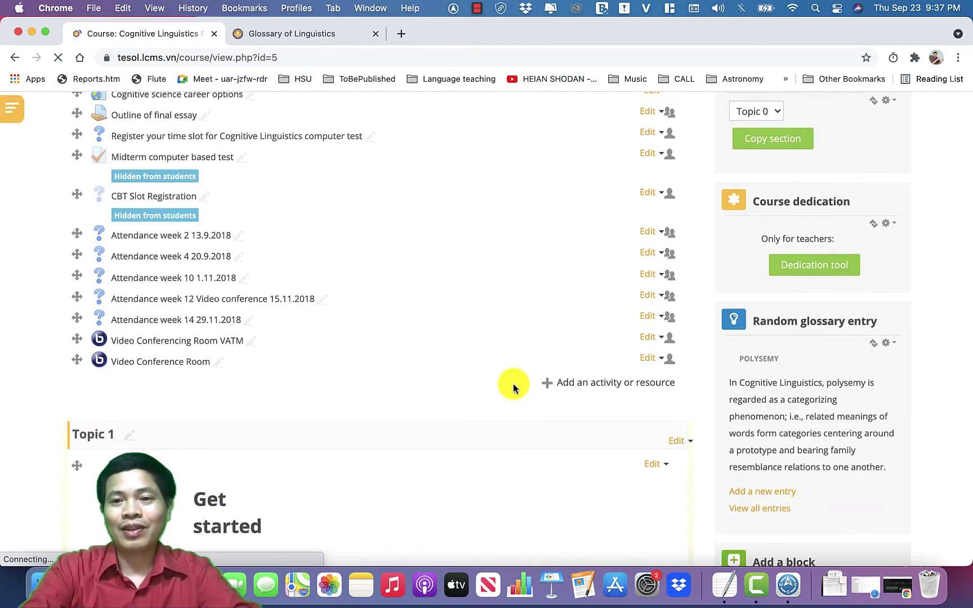
scroll(514, 383, down, 4)
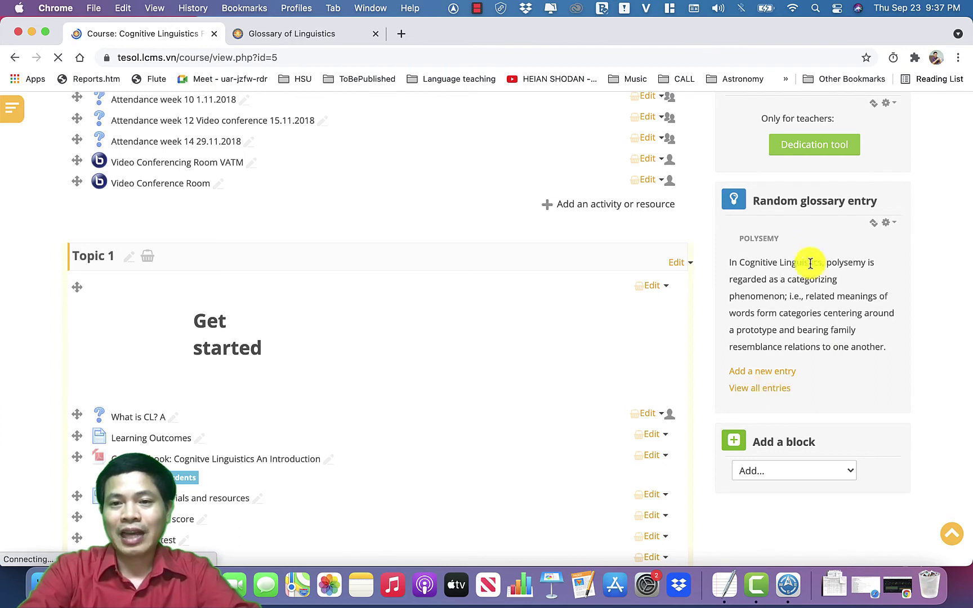
View all entries of the Glossary of Linguistics from the Random glossary entry block and look through the listed definitions
click(761, 396)
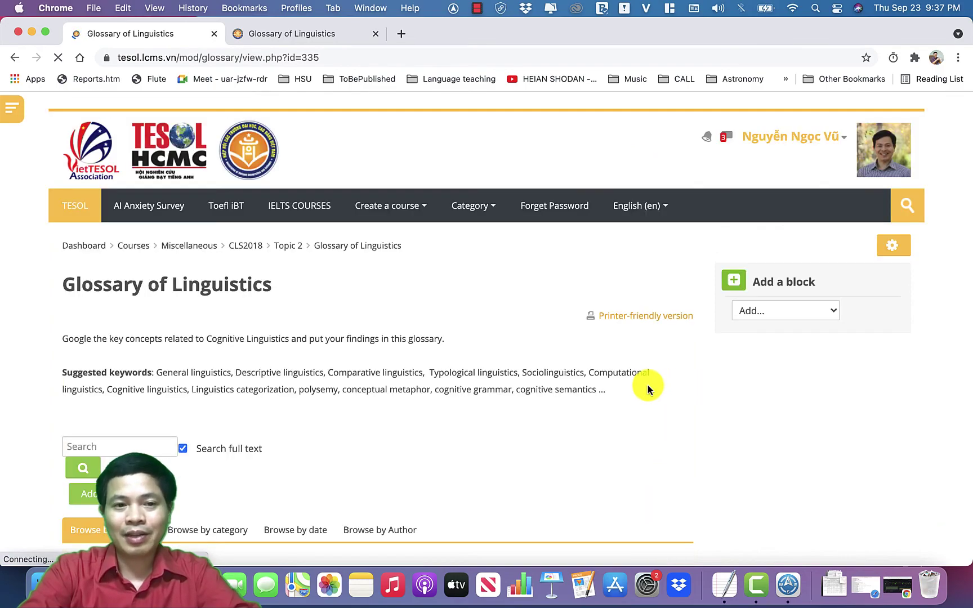
scroll(648, 389, down, 8)
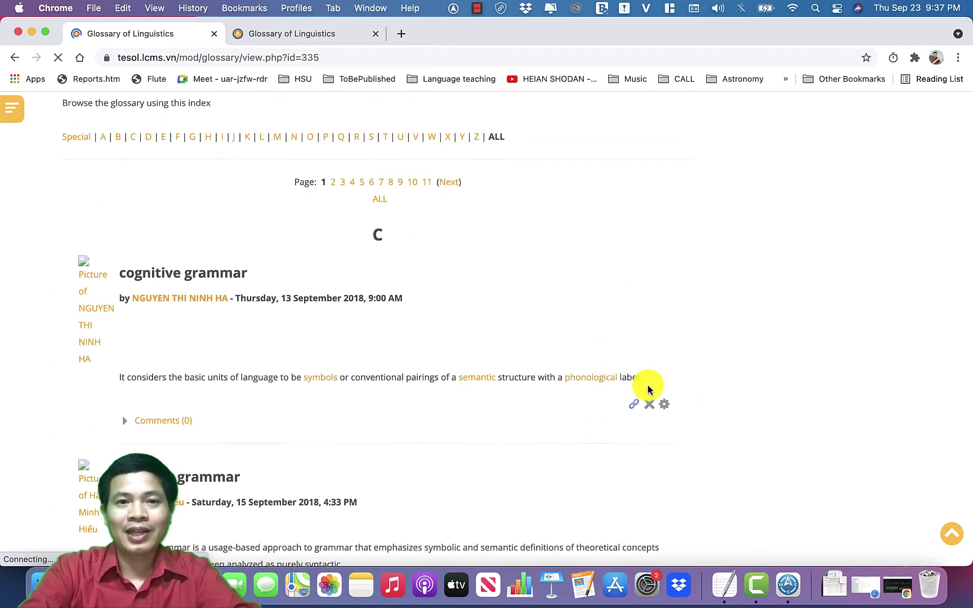
scroll(648, 389, up, 2)
scroll(648, 388, down, 20)
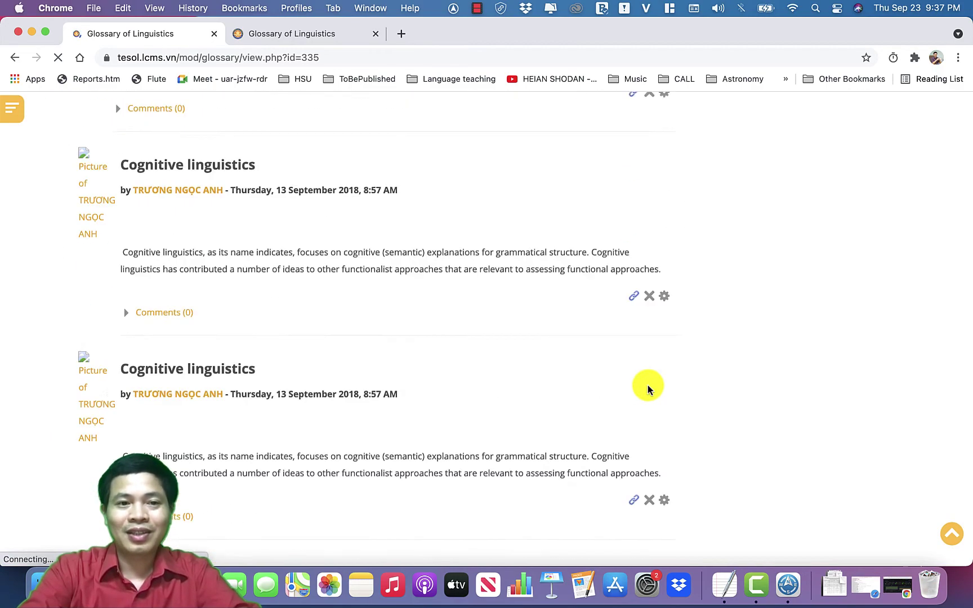
scroll(648, 389, up, 20)
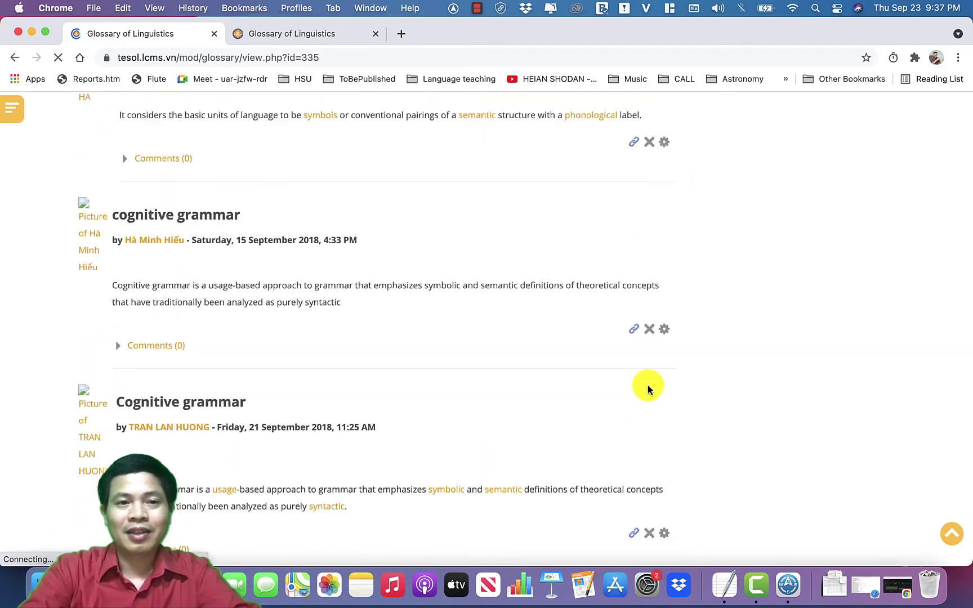
scroll(648, 389, up, 5)
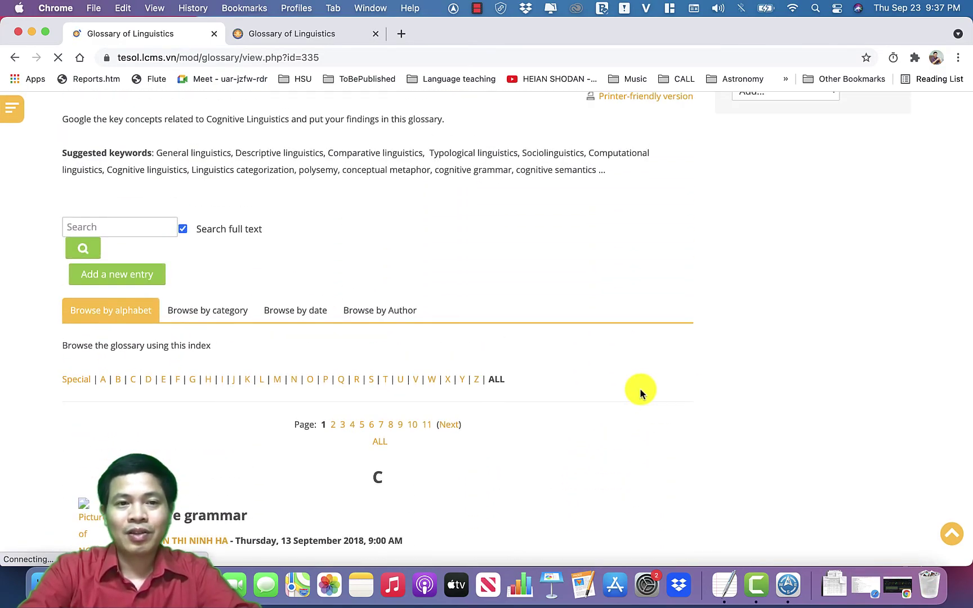
scroll(640, 388, up, 5)
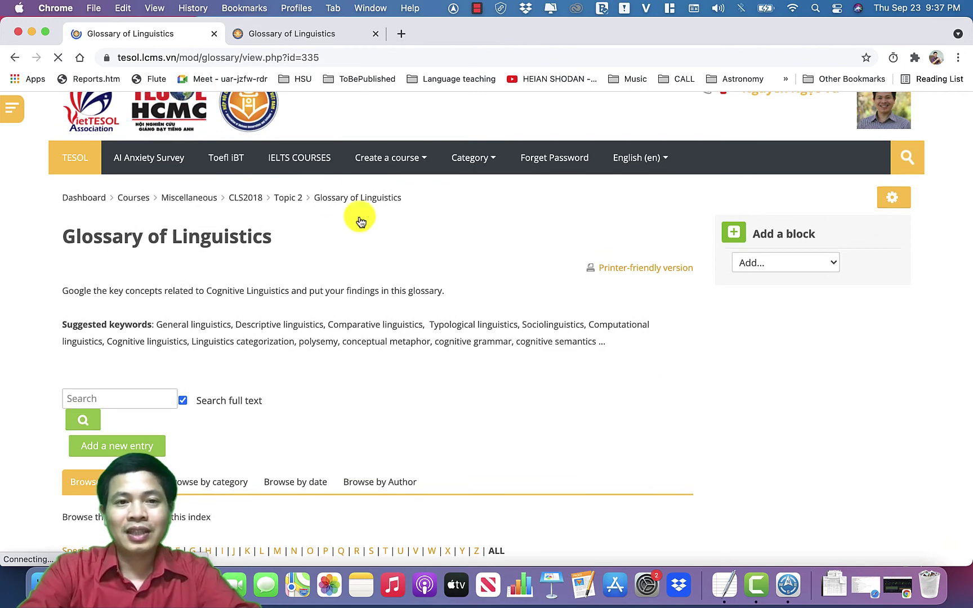
Go back to the CLS2018 course page and check the entry in its Random glossary entry block
click(250, 200)
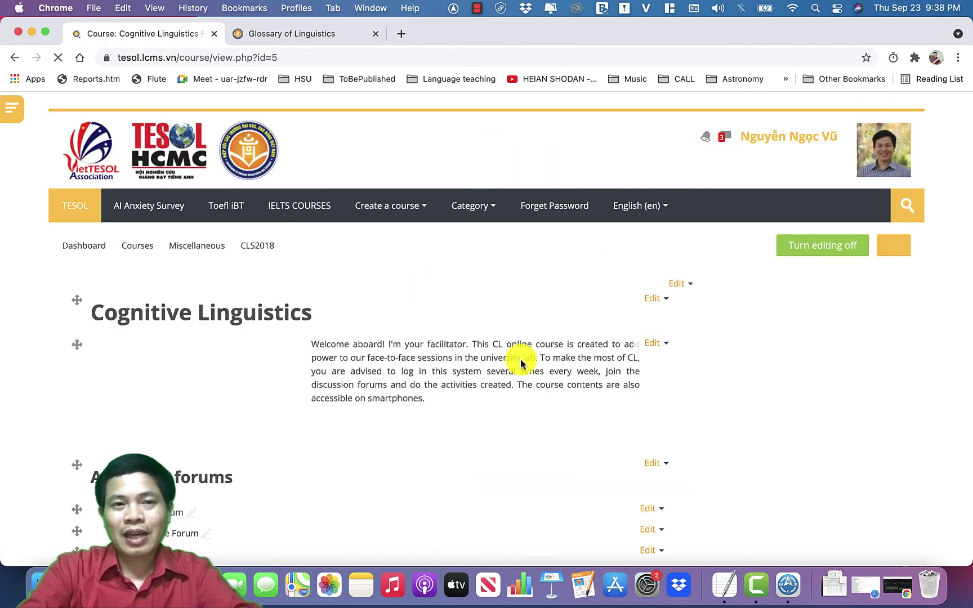
scroll(521, 363, down, 15)
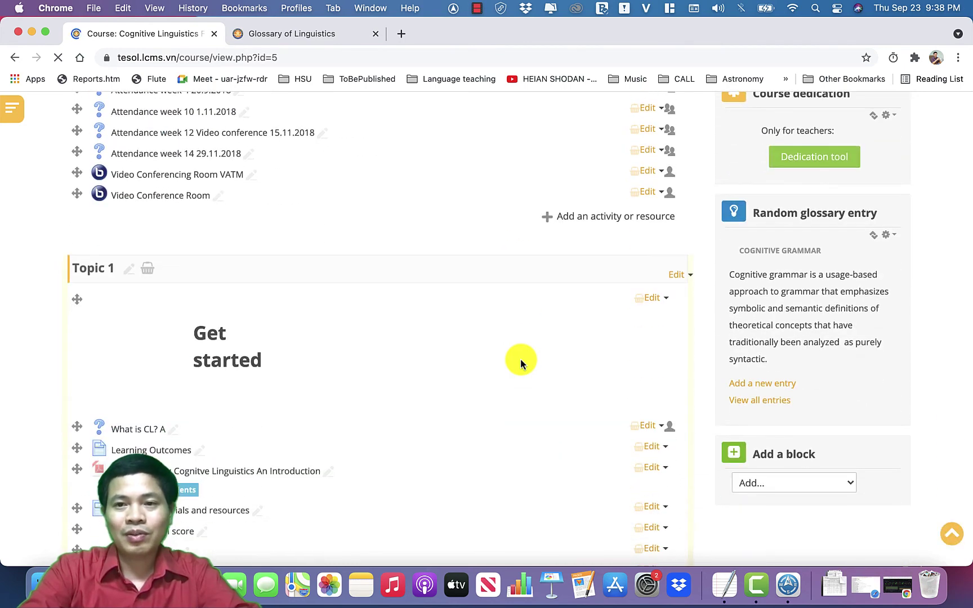